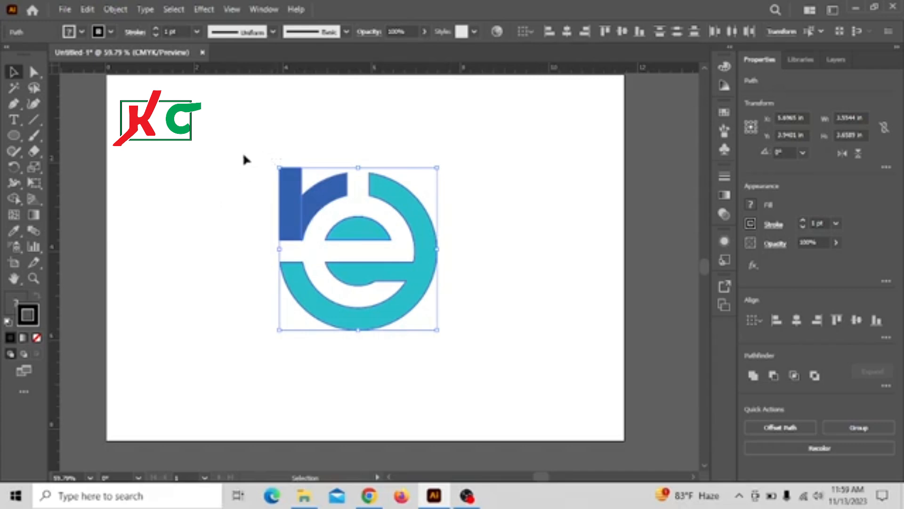
Delete the existing blue 're' logo from the artboard
drag(242, 152, 474, 339)
key(Delete)
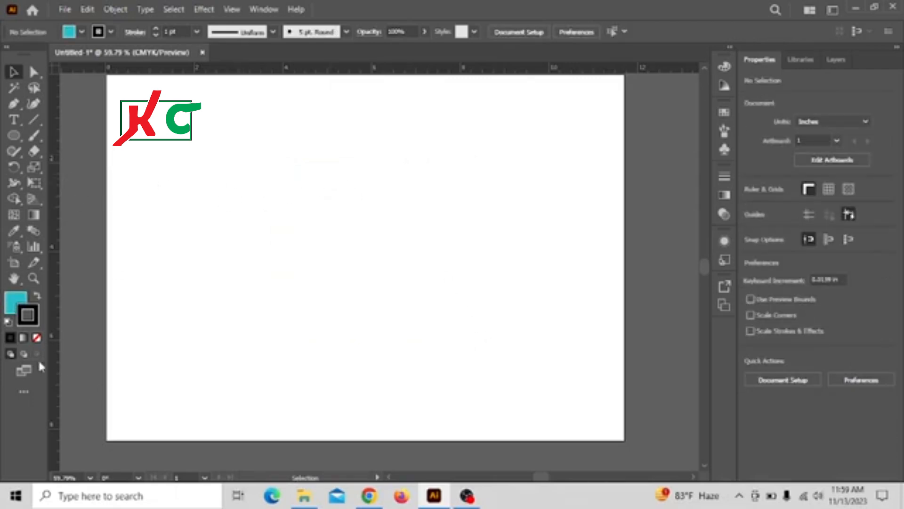
Set the fill color to white and close the Color panel
click(14, 309)
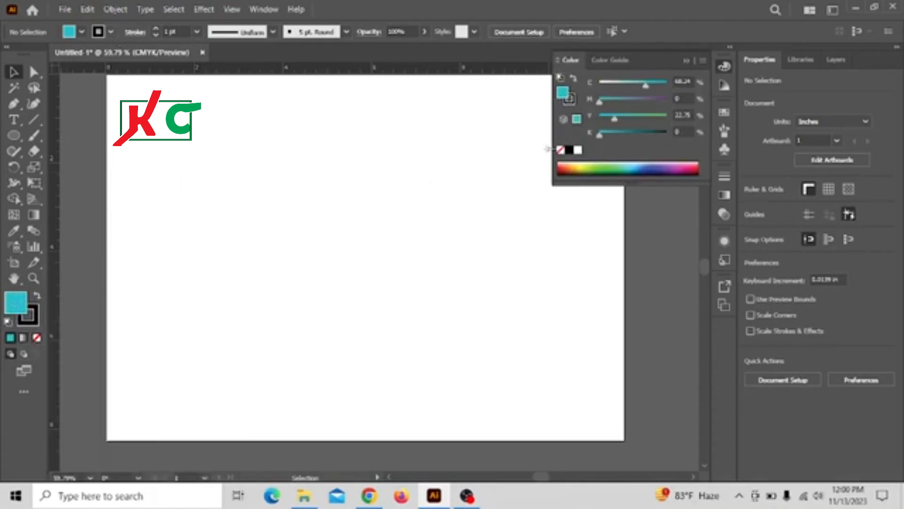
click(578, 151)
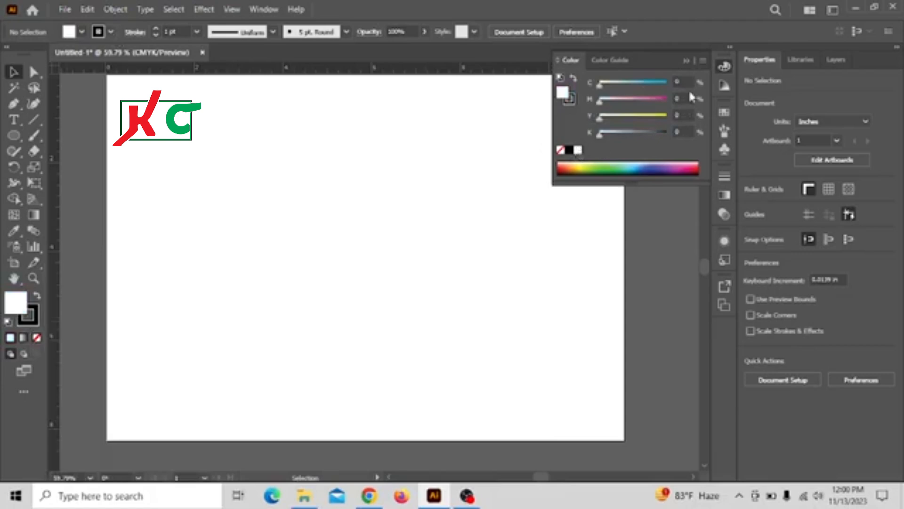
click(687, 59)
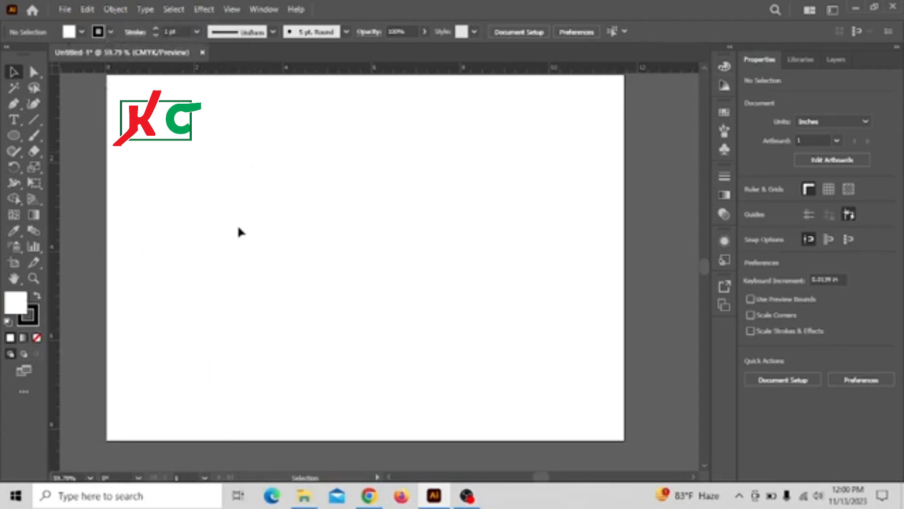
Draw a circle about 3.94 in across in the middle of the artboard with the Ellipse tool
click(14, 138)
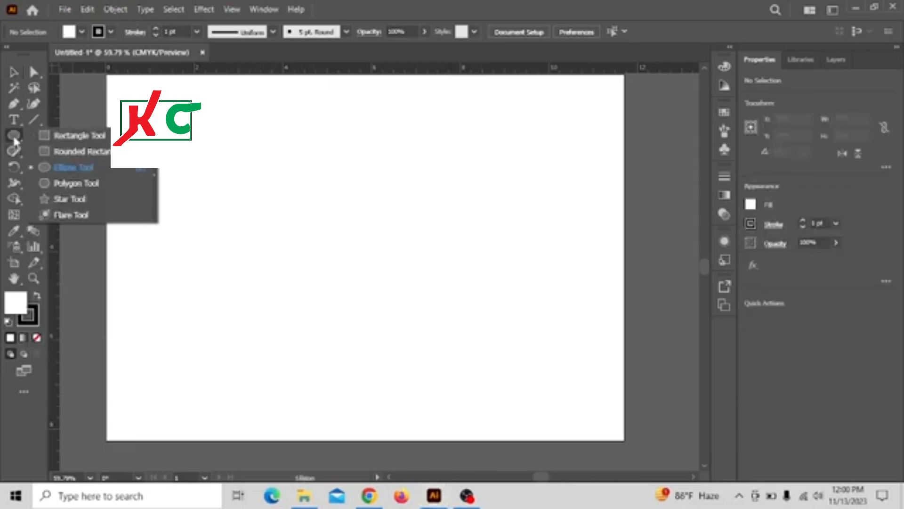
click(76, 167)
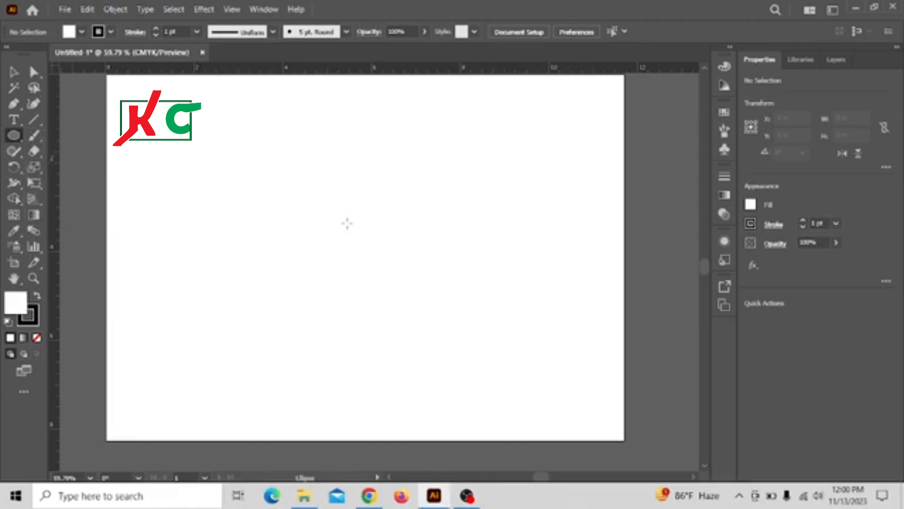
drag(287, 166, 454, 341)
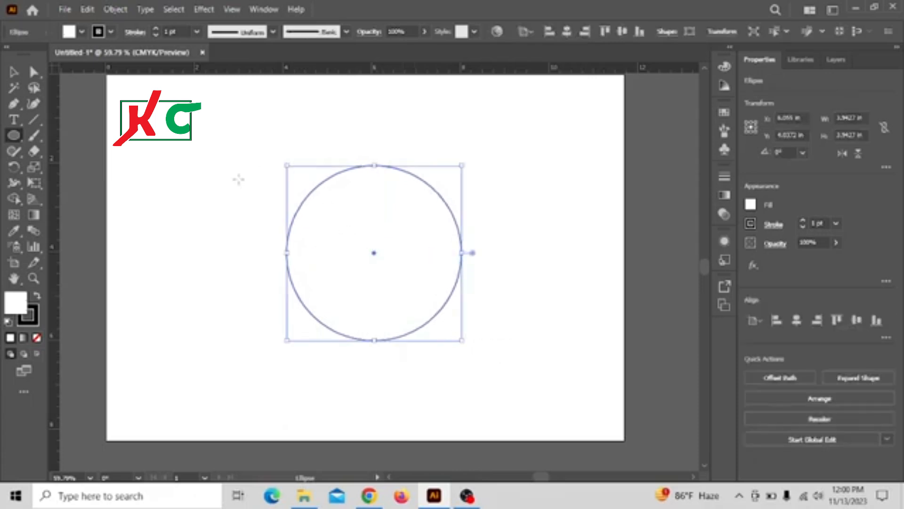
Offset the circle's path by -0.5 in to create a smaller concentric circle
click(114, 7)
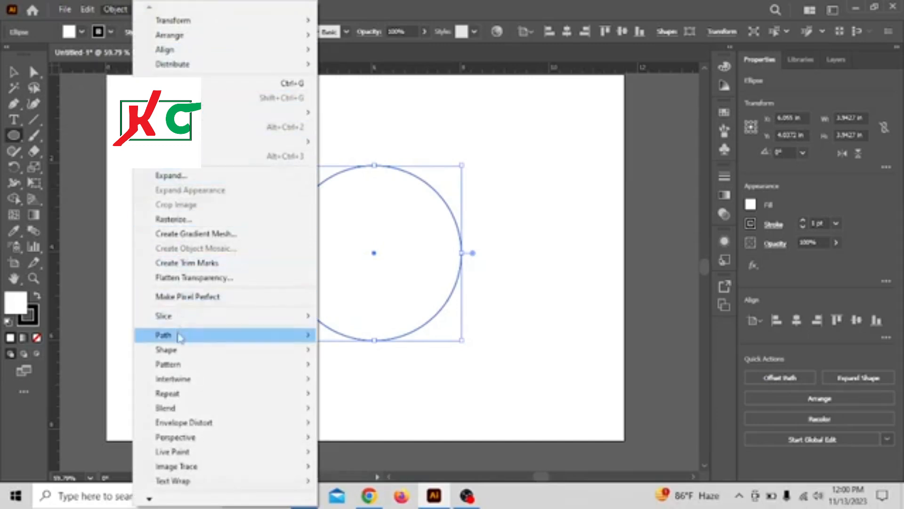
mouse_move(179, 337)
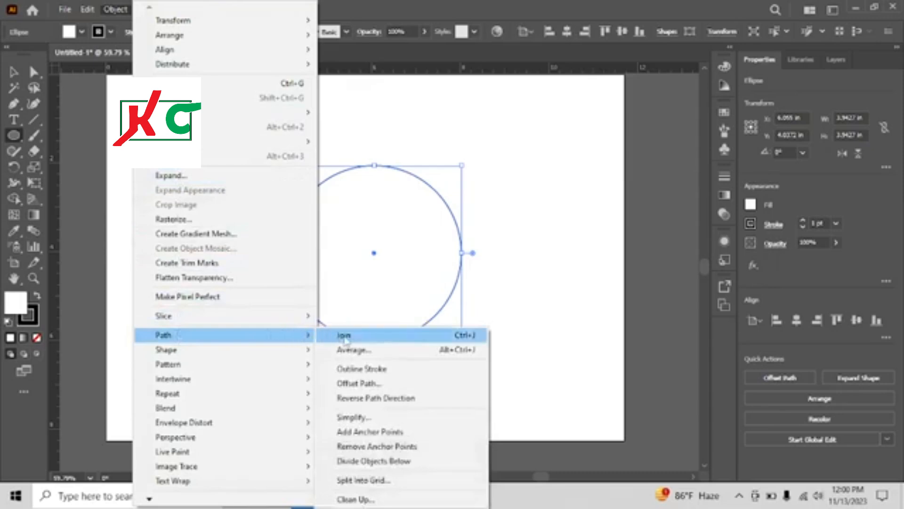
click(350, 383)
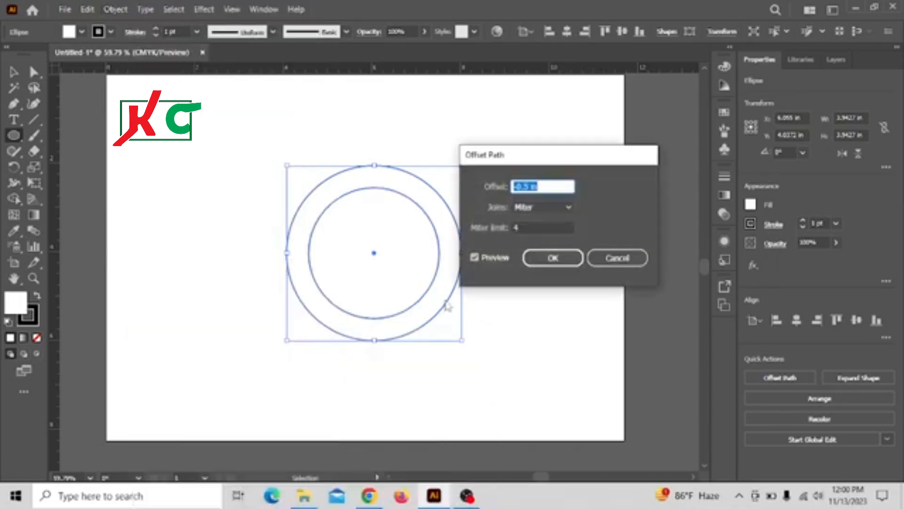
key(Return)
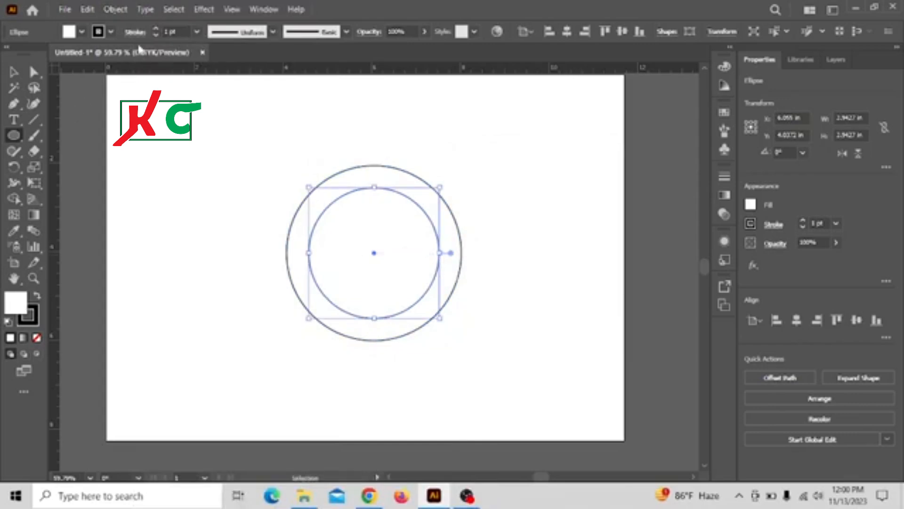
Offset the inner circle's path by -0.5 in again to create a third, smallest concentric circle
click(115, 10)
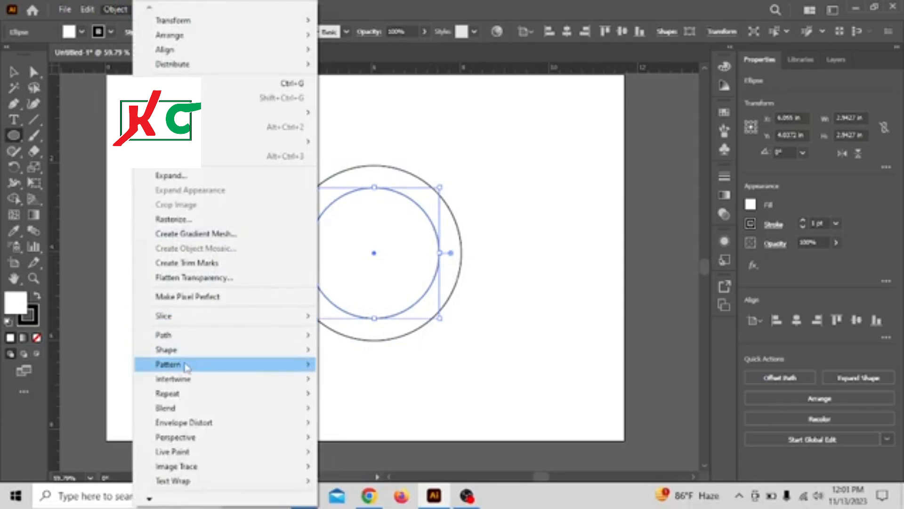
mouse_move(174, 335)
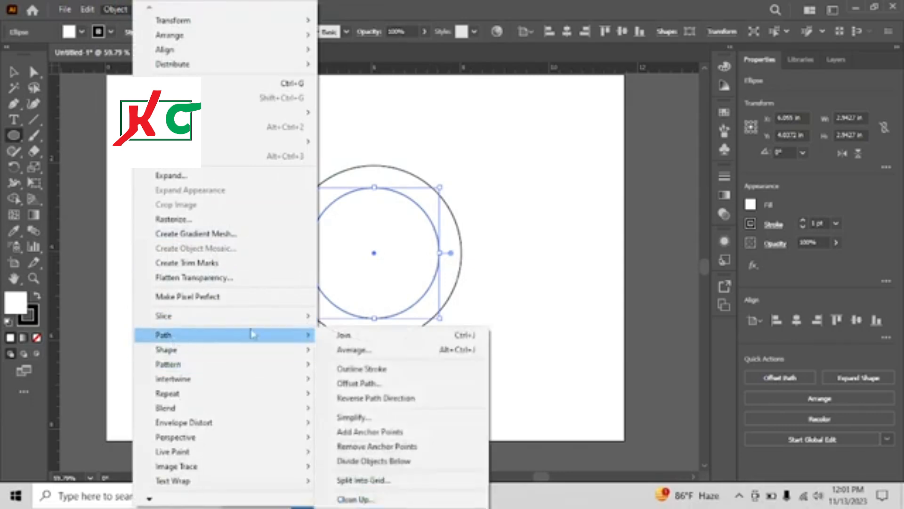
click(364, 384)
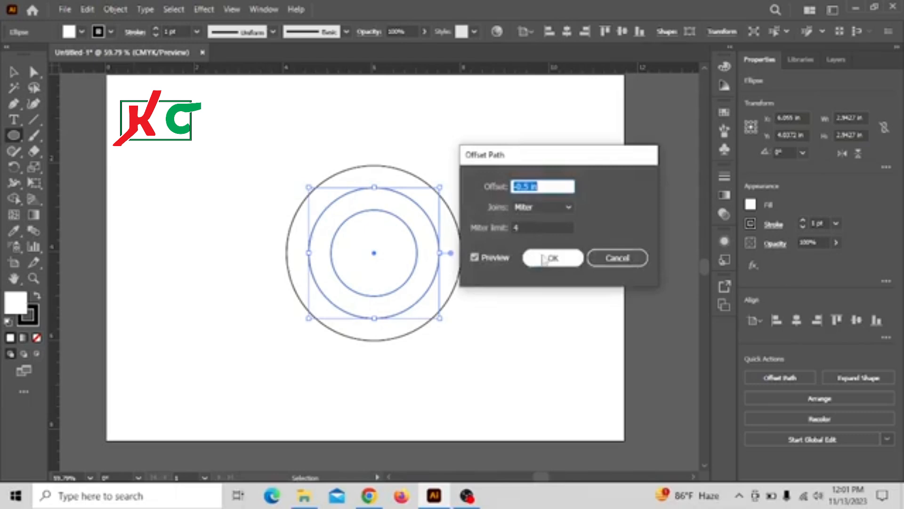
click(544, 256)
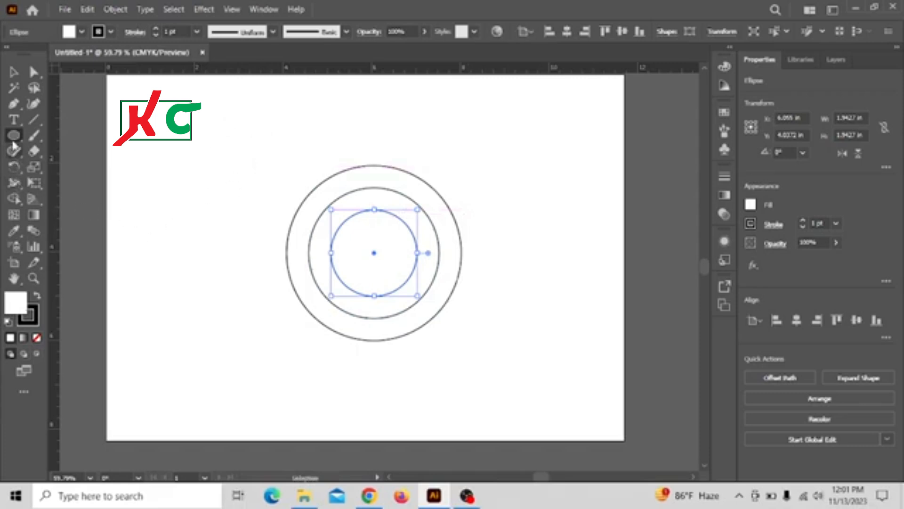
Draw a vertical rectangle about 0.5 in wide from the outer circle's left edge up to its top
click(14, 73)
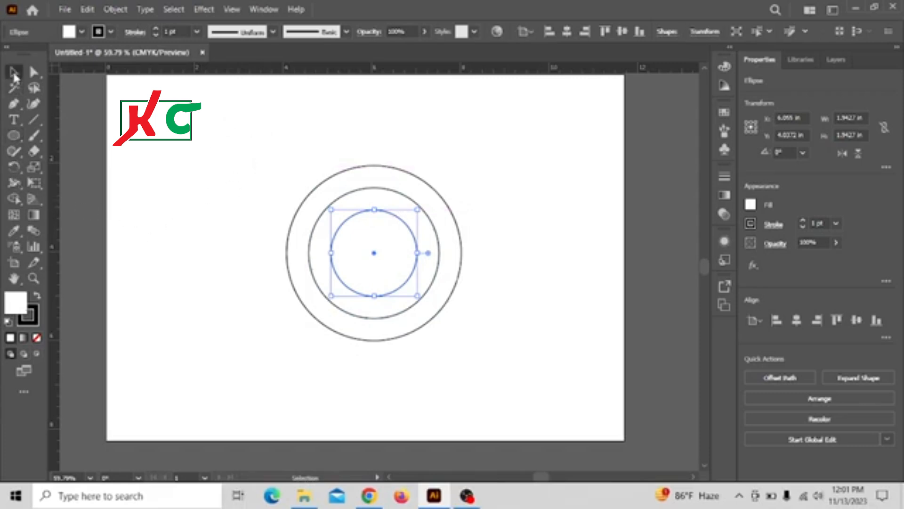
click(15, 136)
click(66, 135)
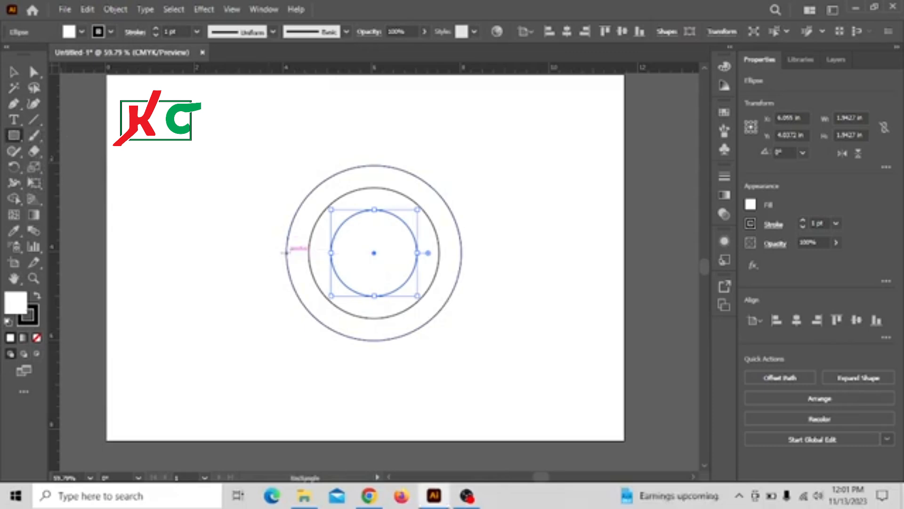
drag(285, 253, 308, 165)
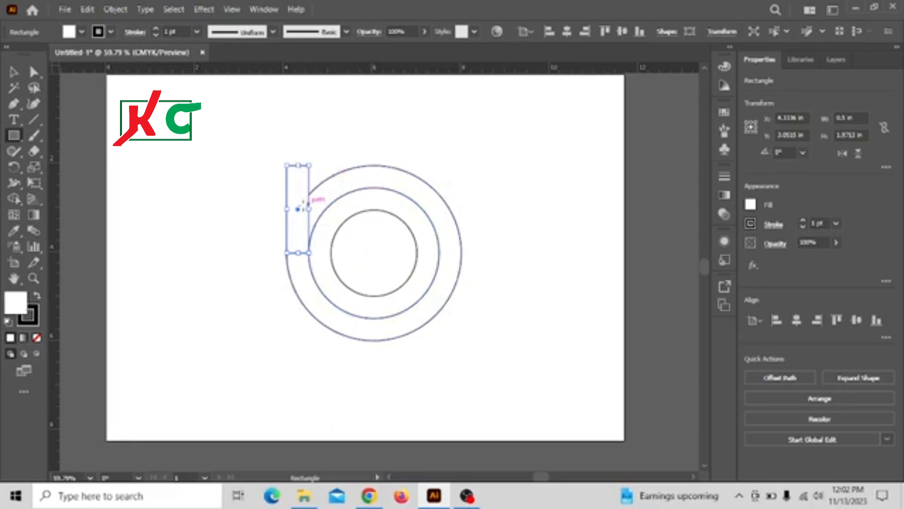
Duplicate the rectangle to the top of the circles and shorten it to about 1.38 in tall
click(14, 72)
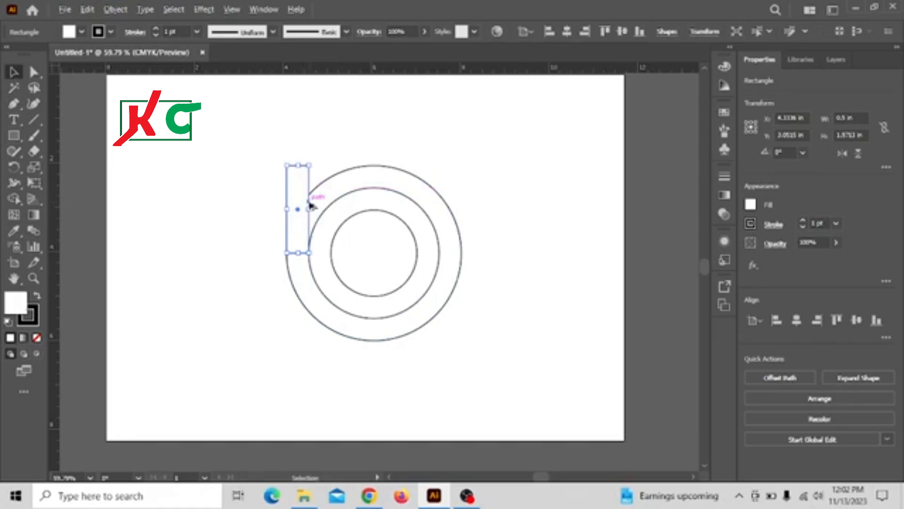
drag(304, 184, 370, 156)
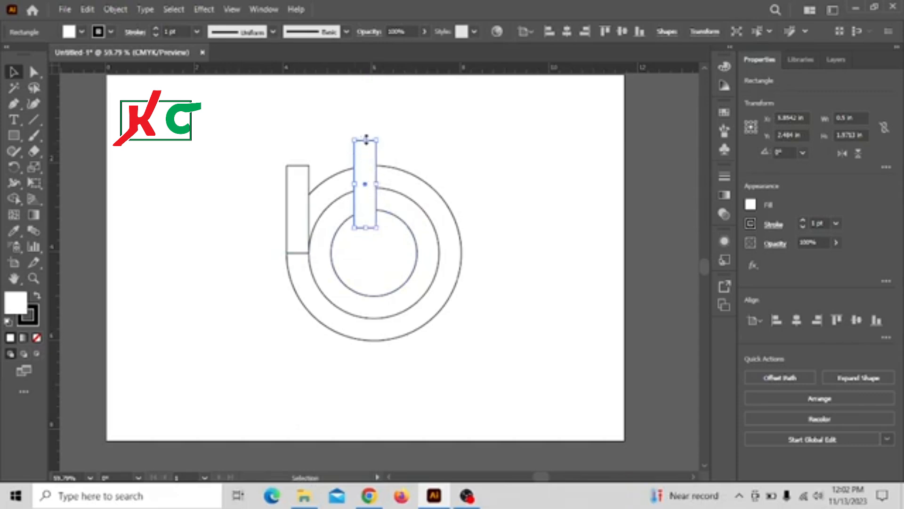
drag(368, 140, 372, 151)
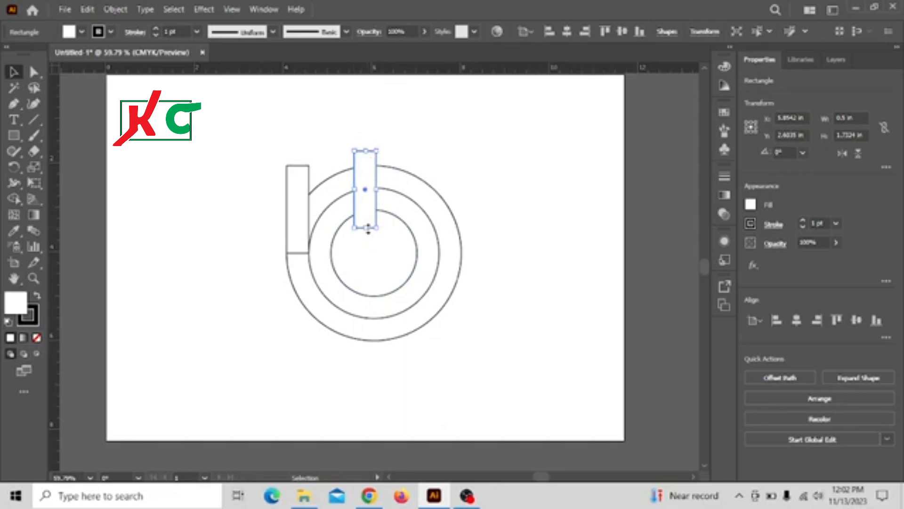
drag(368, 228, 367, 206)
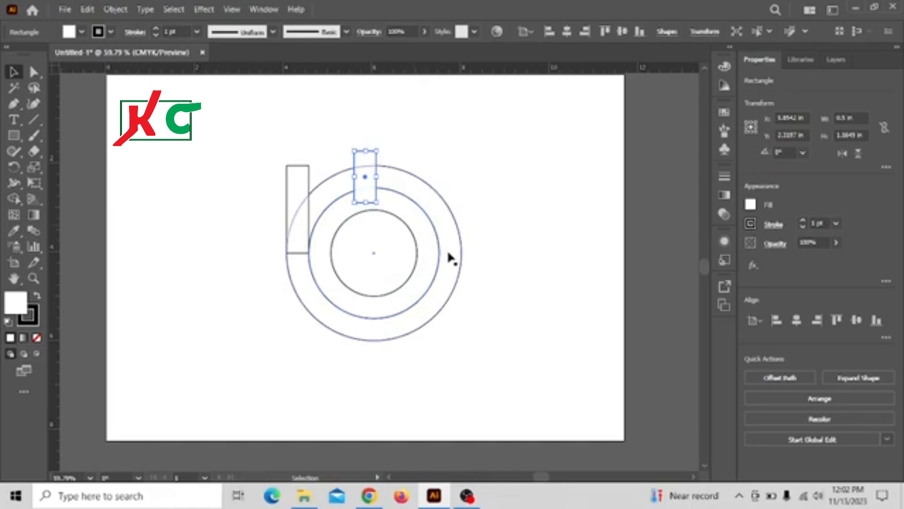
Nudge the top rectangle slightly right to center it over the circles
key(Right)
key(Right)
key(Right)
key(Right)
key(Right)
key(Right)
key(Right)
key(Right)
key(Right)
key(Right)
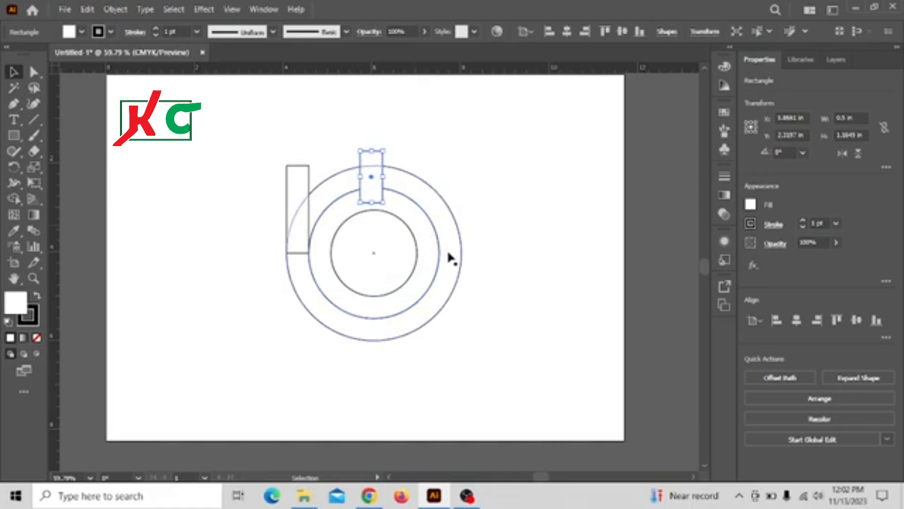
key(Right)
key(Right)
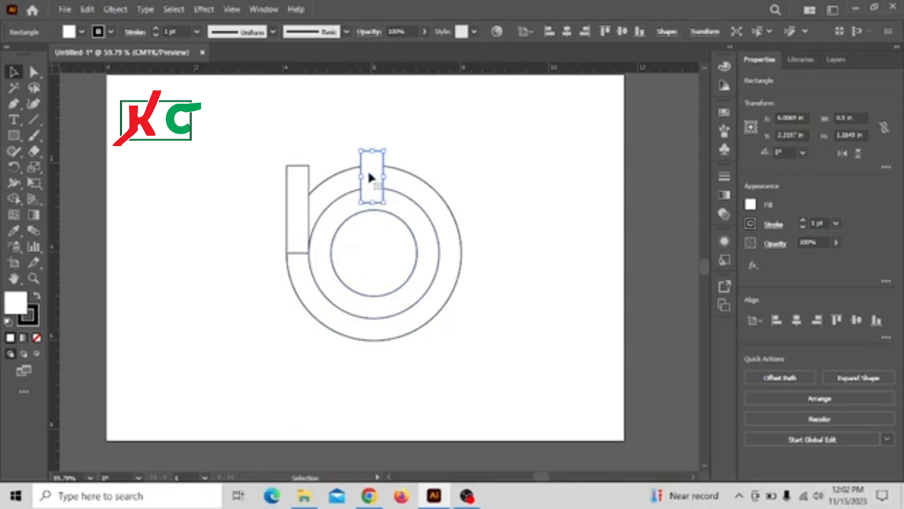
Duplicate the top rectangle to the left side of the inner circle and rotate it 90°
drag(371, 177, 318, 252)
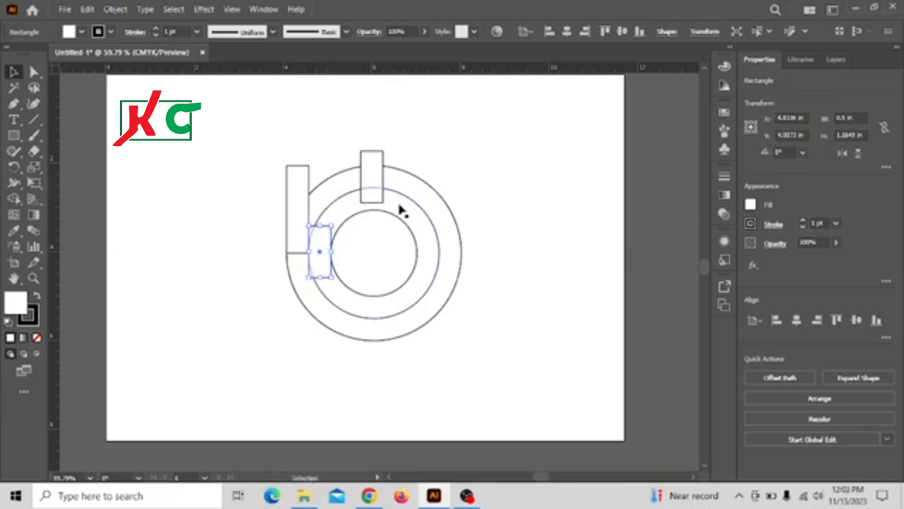
key(r)
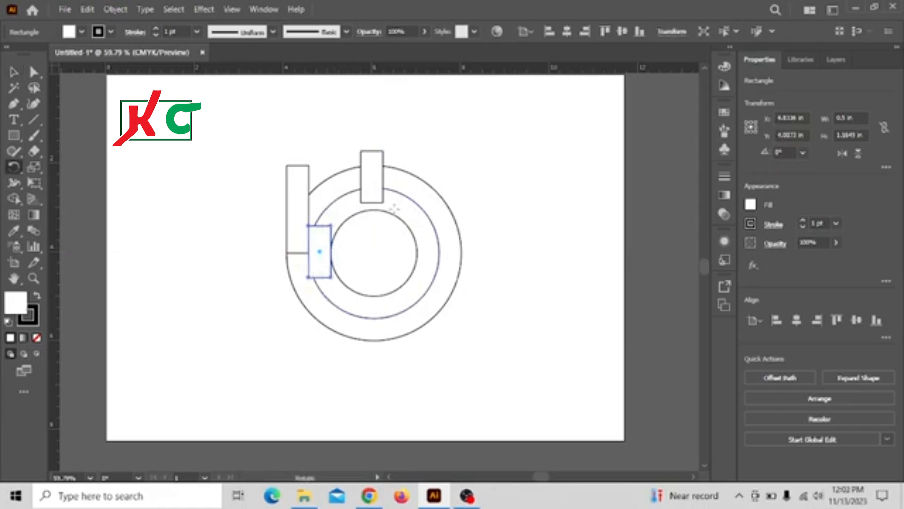
key(Return)
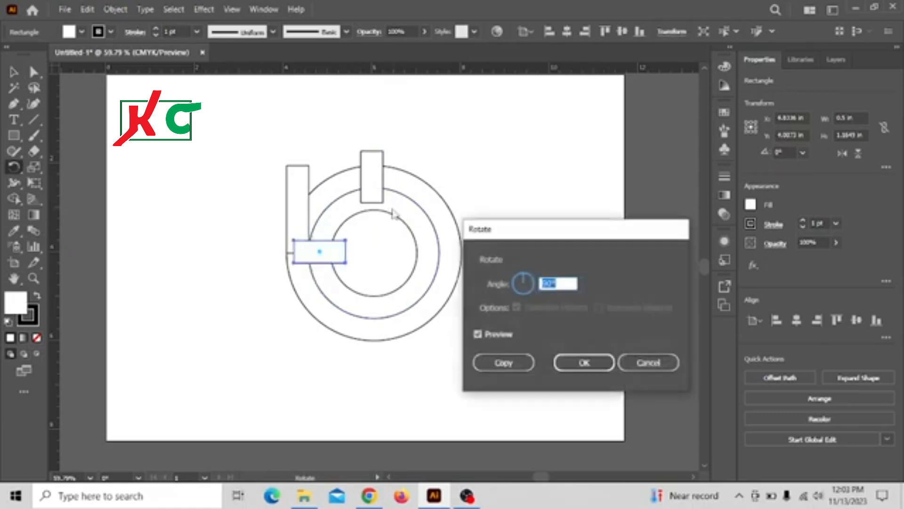
click(584, 363)
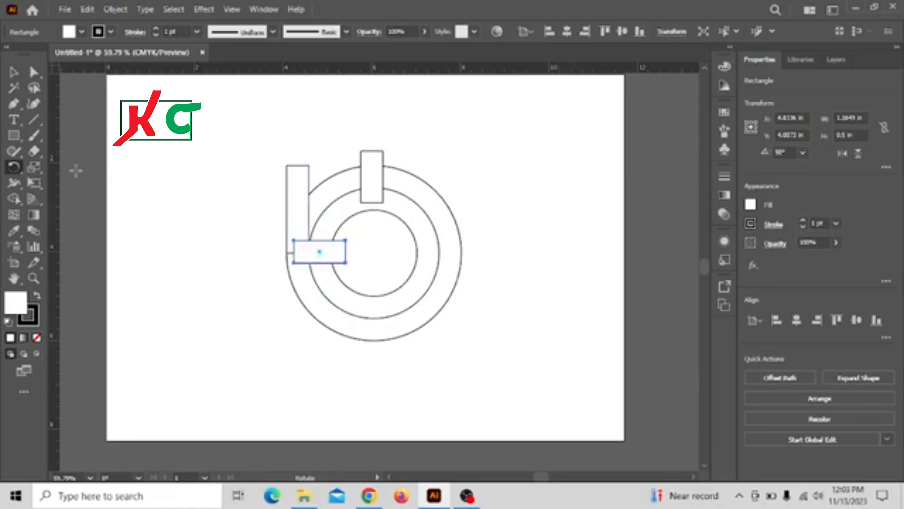
Resize the horizontal rectangle to about 0.84 in wide, starting at the outer circle's left edge
key(v)
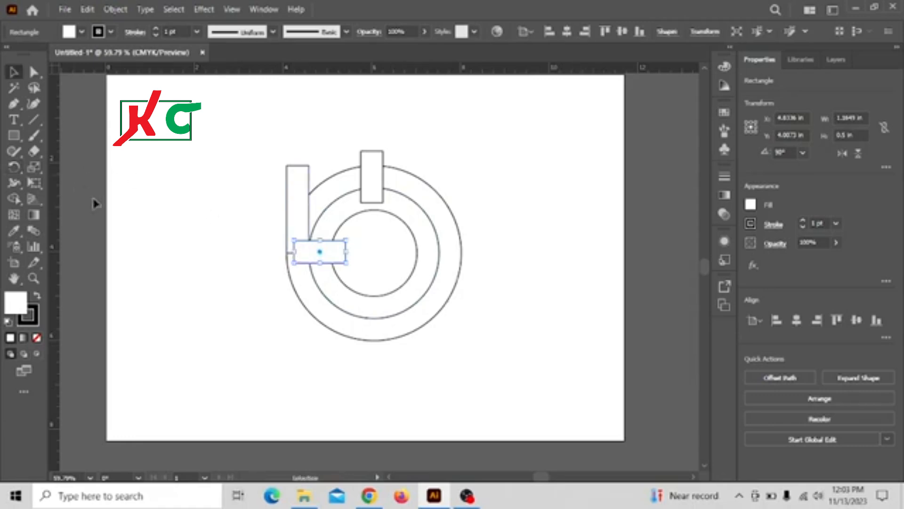
drag(294, 252, 287, 252)
drag(346, 251, 325, 250)
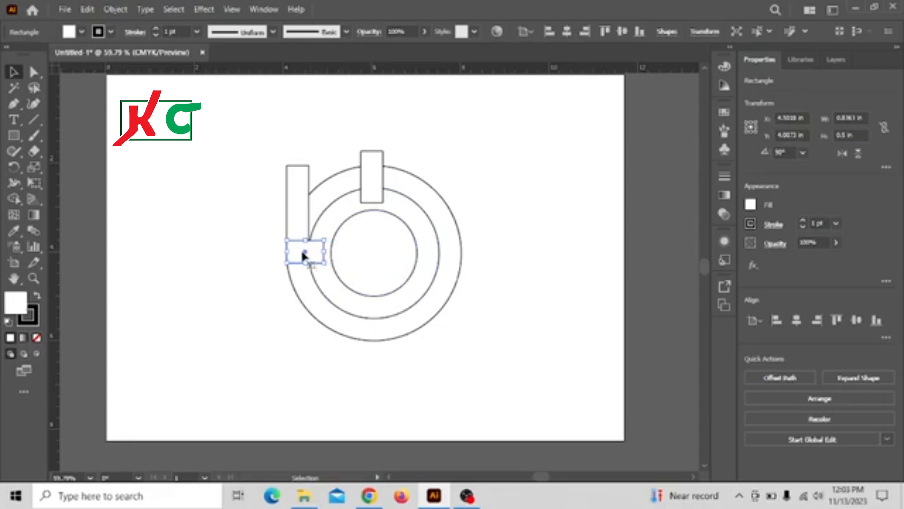
Duplicate the horizontal bar into the circle and stretch it about 1.83 in wide to the outer circle's right edge
drag(299, 255, 369, 258)
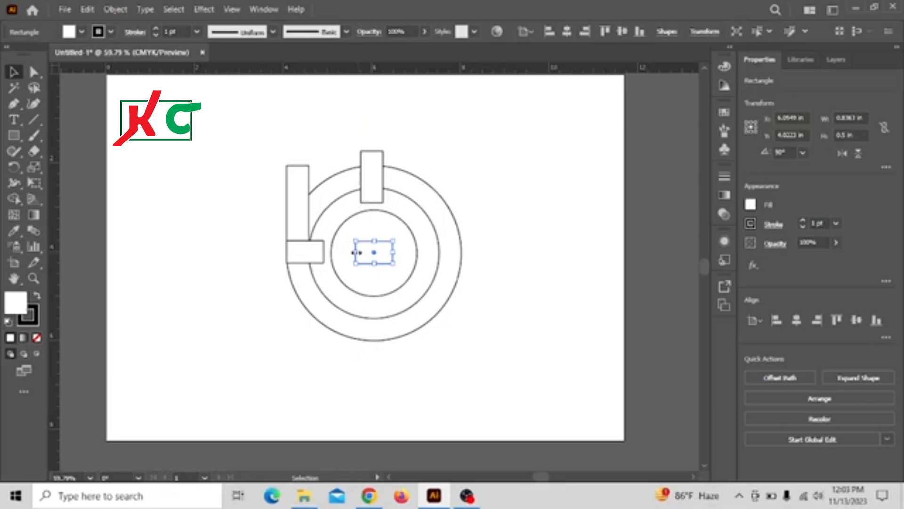
drag(357, 253, 308, 243)
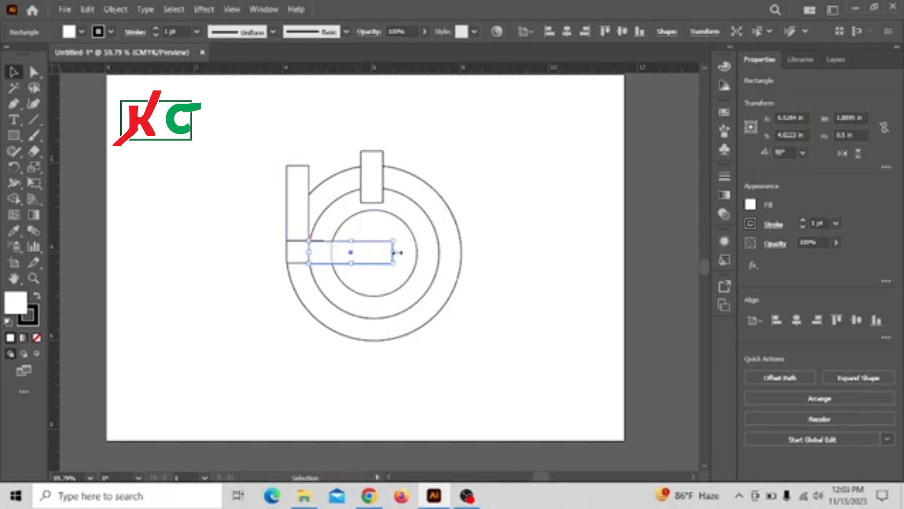
drag(397, 252, 447, 263)
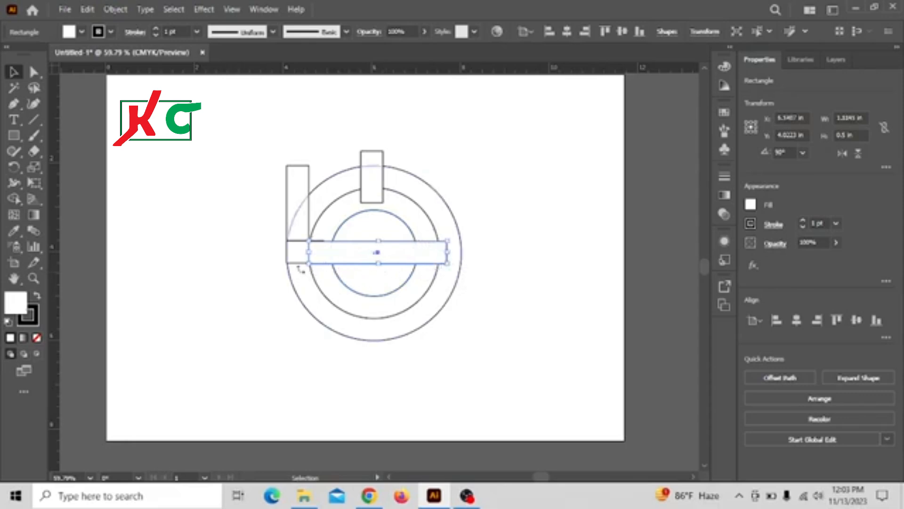
Duplicate the short left bar and place the copy below the long bar near the right side
click(293, 240)
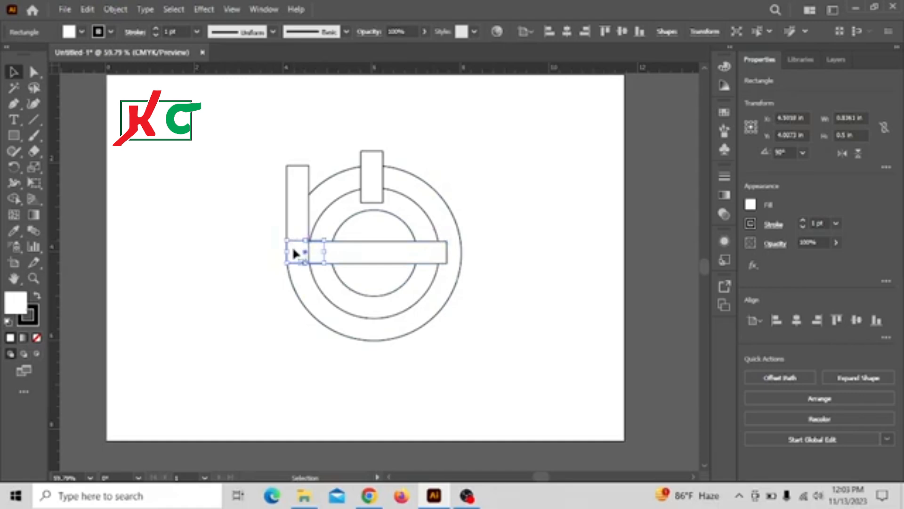
drag(293, 253, 383, 273)
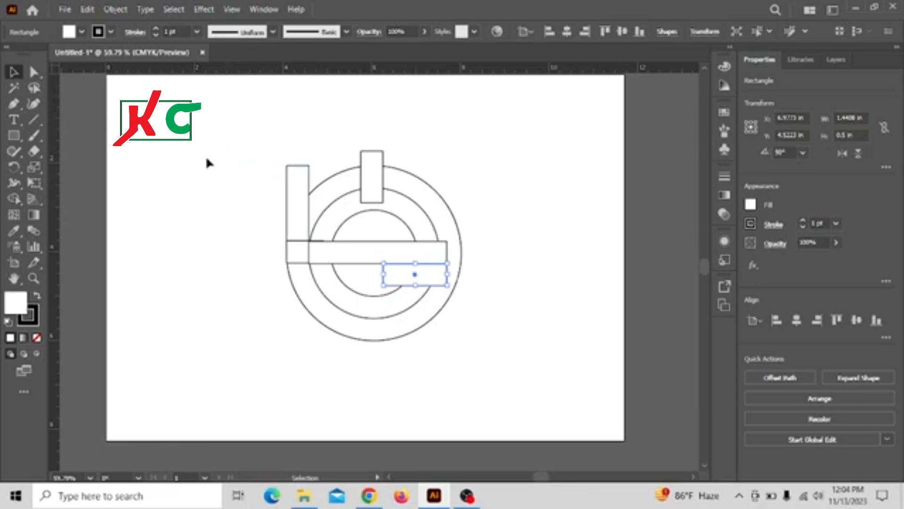
Select all the shapes and, with Shape Builder, merge the outer ring segments with the short lower bar
mouse_move(217, 140)
mouse_down()
mouse_move(393, 228)
mouse_move(460, 338)
mouse_up()
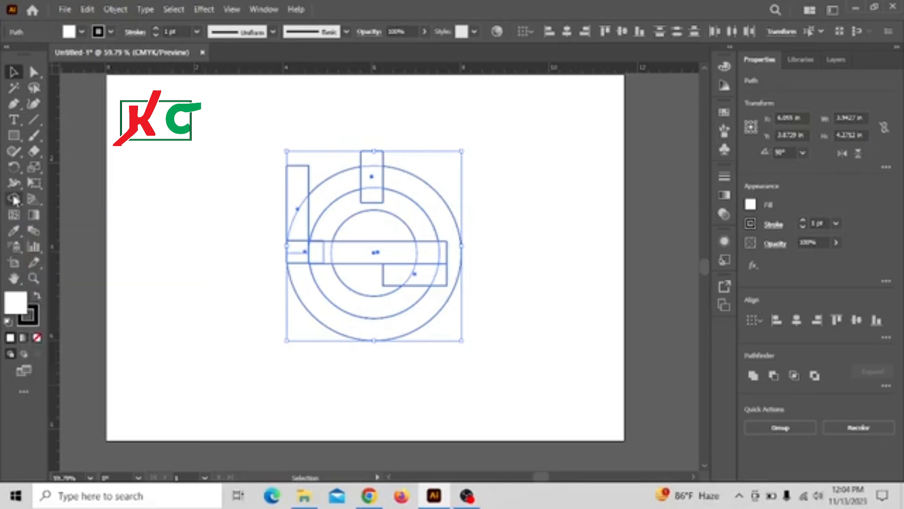
click(15, 199)
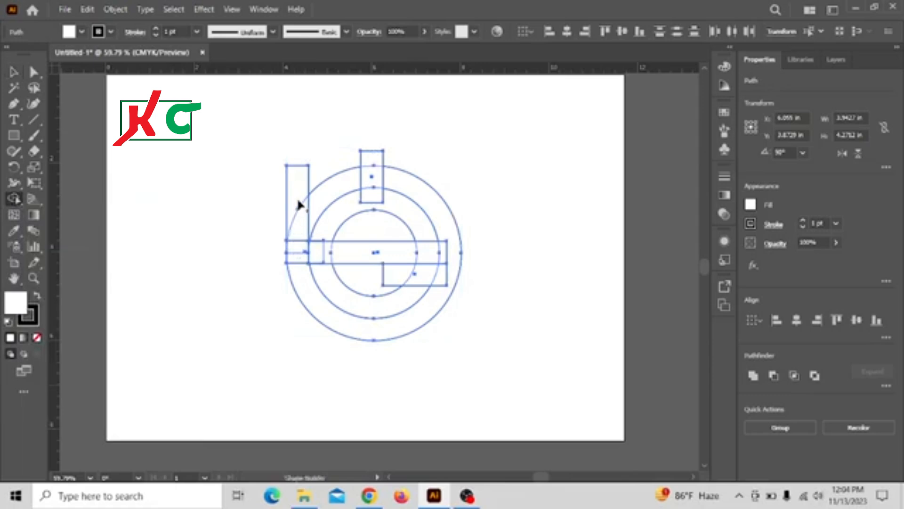
drag(292, 183, 298, 222)
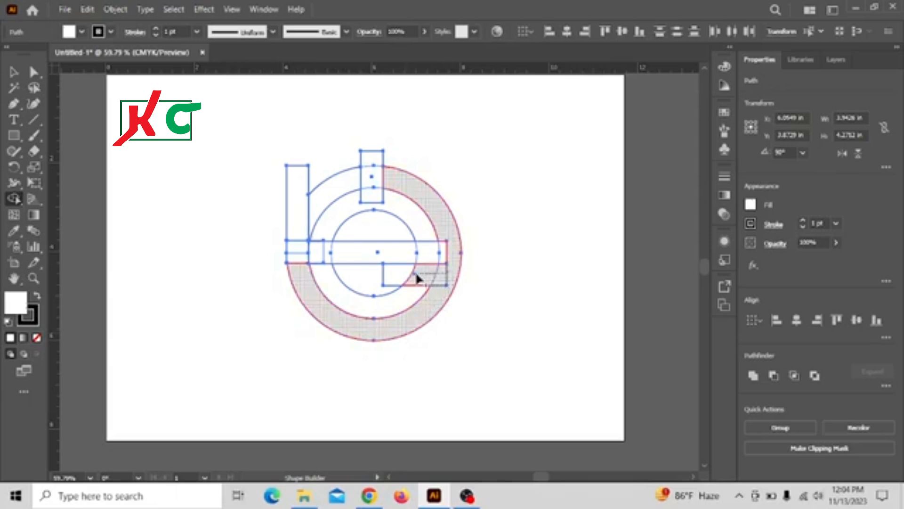
drag(417, 279, 366, 272)
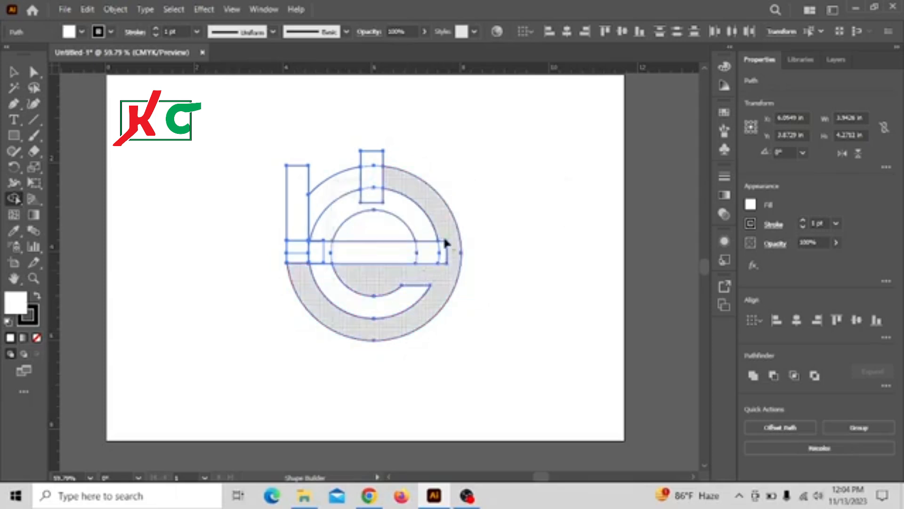
drag(441, 223, 443, 243)
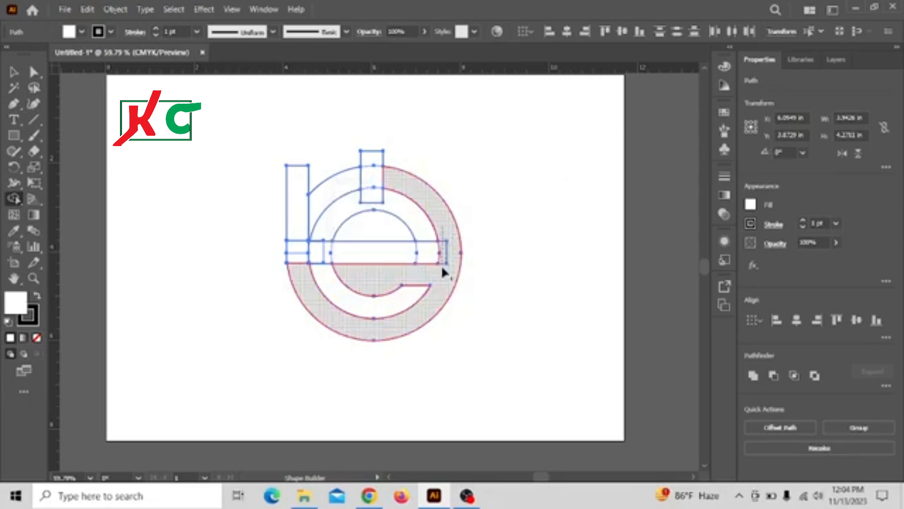
drag(443, 273, 443, 273)
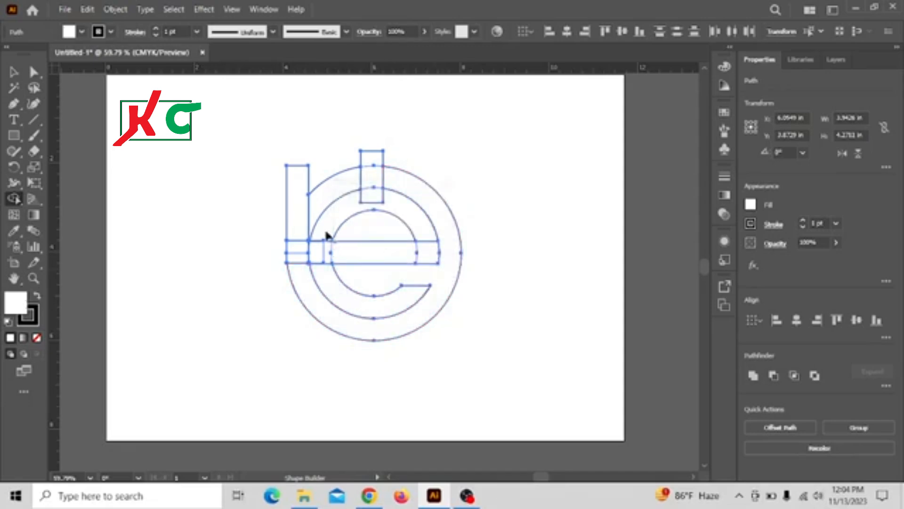
Merge the crossbar and inner ring regions into a single 'e' shape with Shape Builder
mouse_move(326, 236)
mouse_down()
mouse_move(332, 281)
mouse_move(337, 255)
mouse_move(420, 255)
mouse_up()
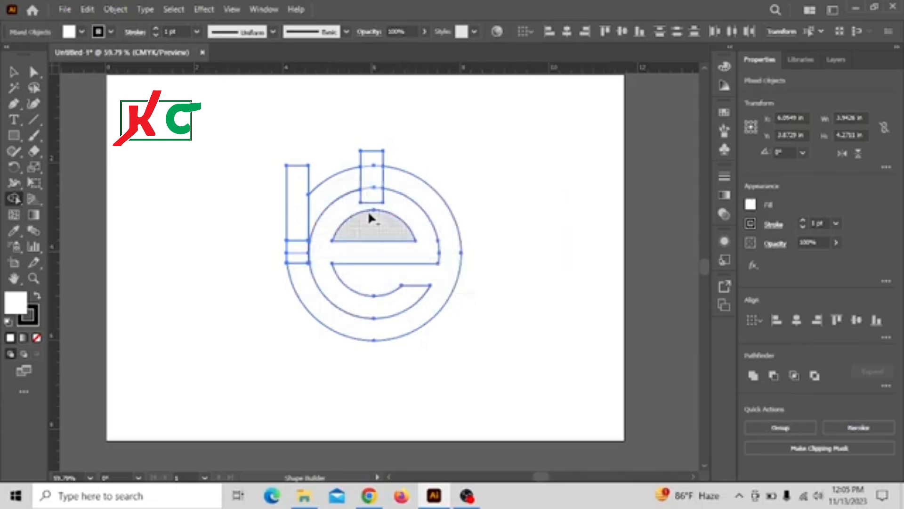
drag(355, 196, 386, 206)
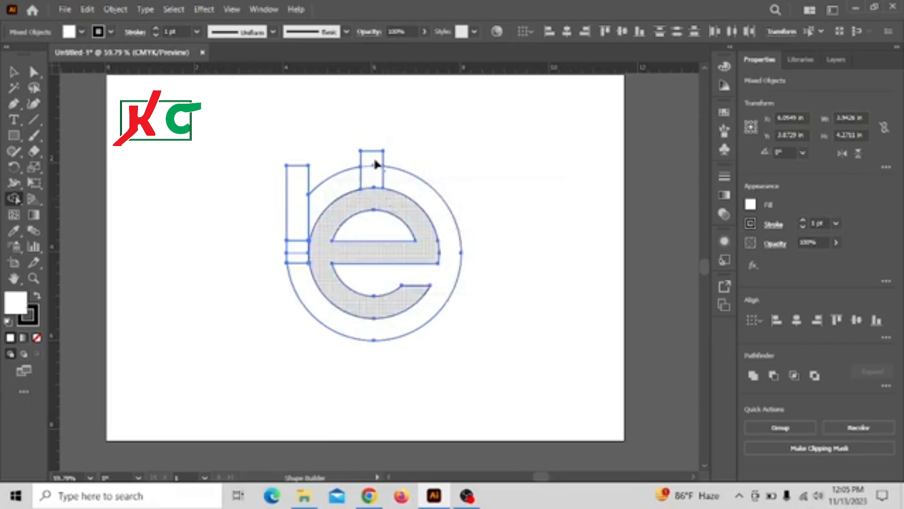
Erase the top rectangle regions with Shape Builder to open a gap at the top of the outer ring
drag(371, 150, 372, 188)
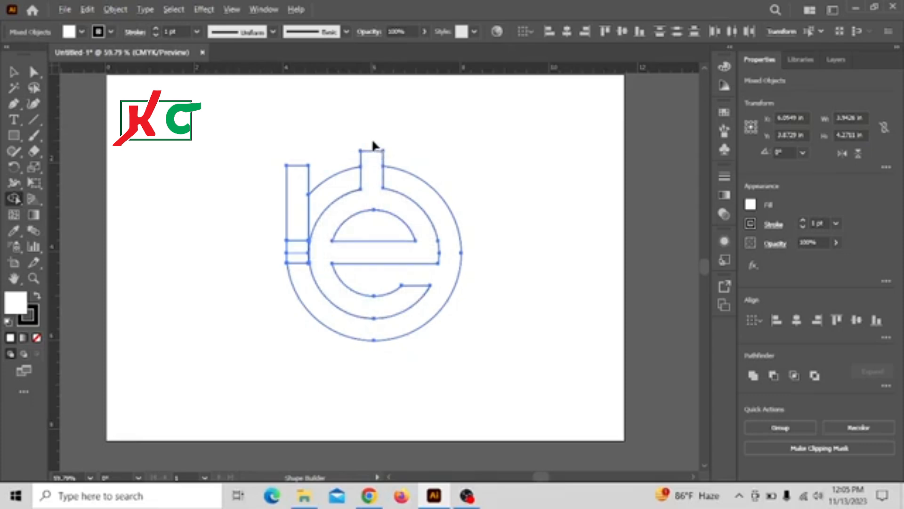
drag(373, 142, 378, 163)
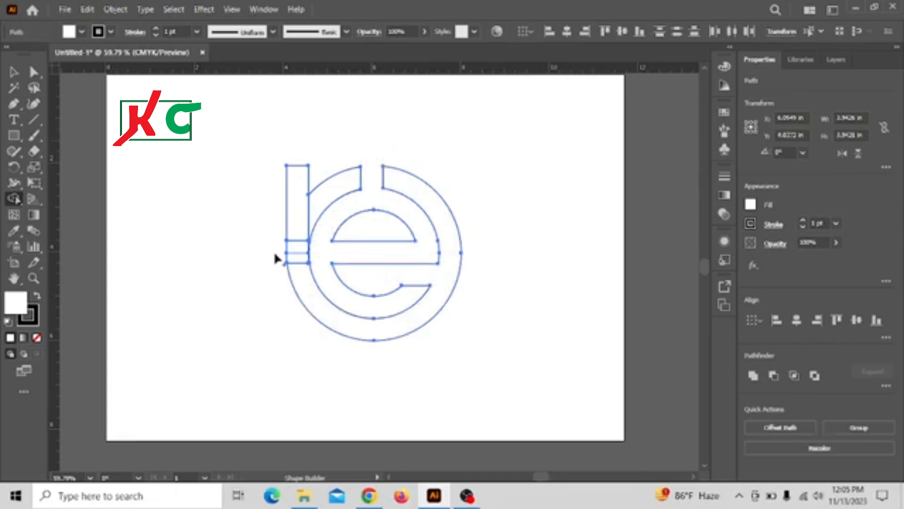
Erase the bar pieces at the ring's left edge to open the left gap, then deselect everything
mouse_move(275, 253)
mouse_down()
mouse_move(327, 261)
mouse_move(320, 255)
mouse_up()
mouse_move(283, 255)
mouse_down()
mouse_move(312, 255)
mouse_move(298, 258)
mouse_up()
drag(308, 250, 319, 250)
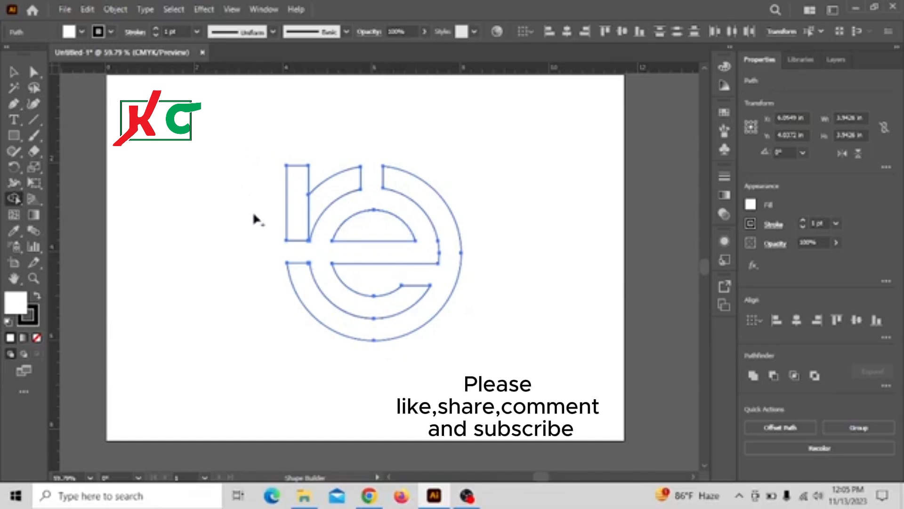
click(13, 72)
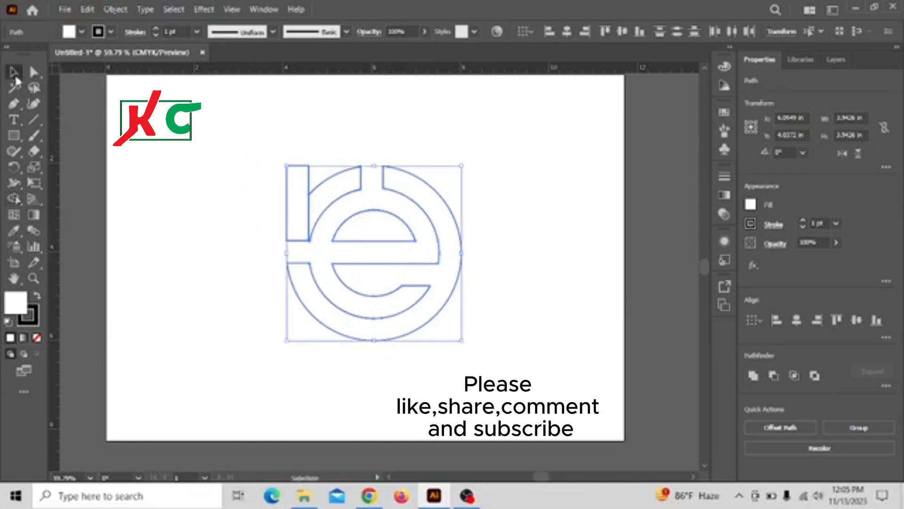
click(240, 143)
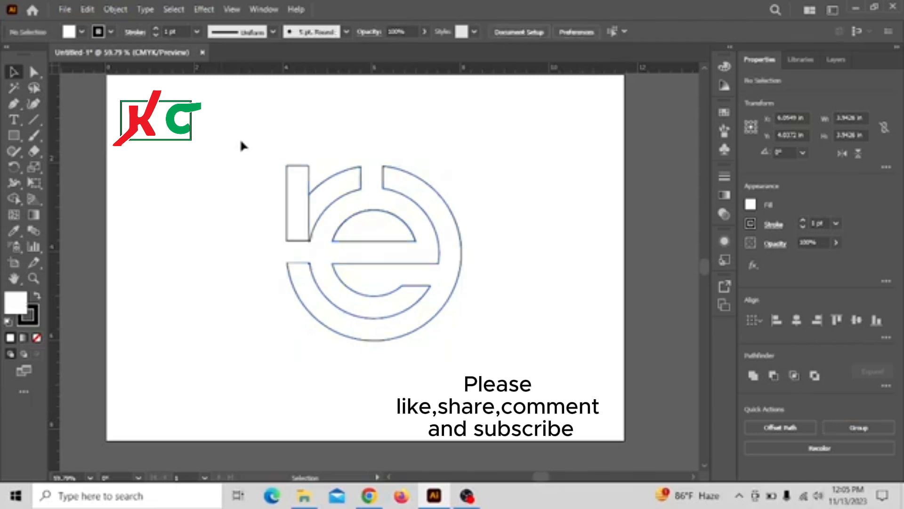